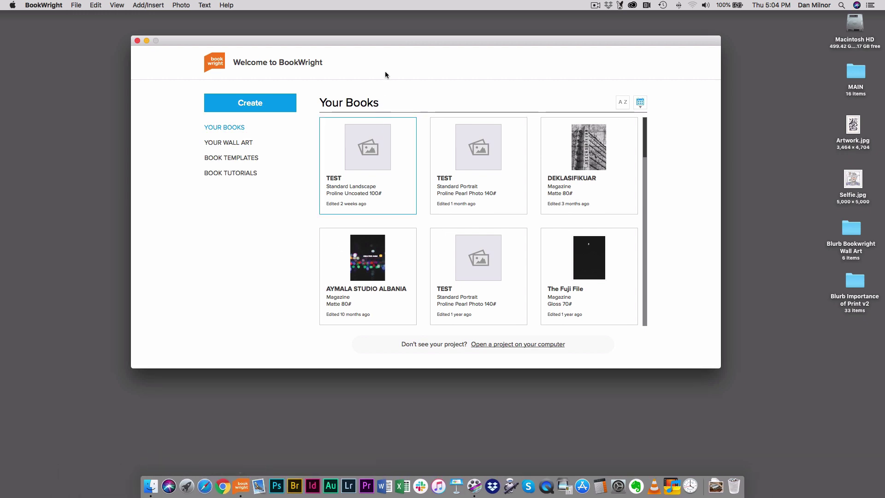
# Step: Look over the saved wall art projects, then start a new project
pyautogui.moveTo(405, 42); pyautogui.dragTo(404, 41)
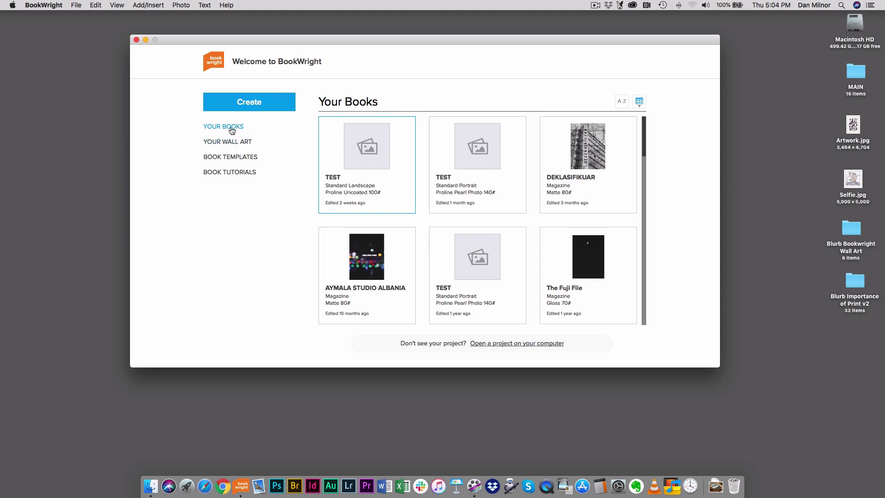
pyautogui.click(228, 142)
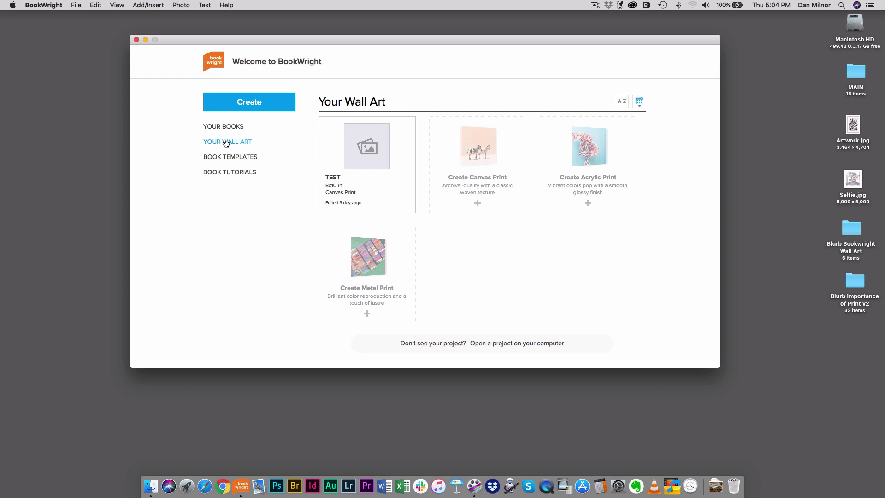
pyautogui.click(233, 127)
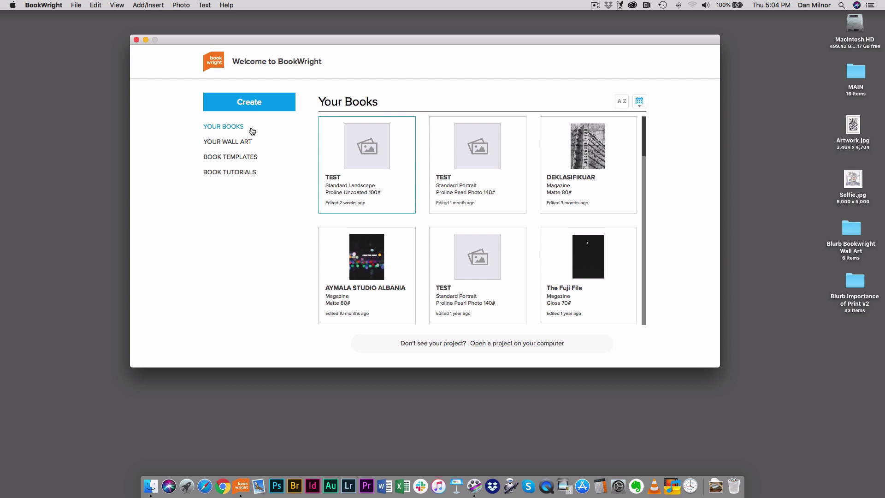
pyautogui.click(276, 101)
pyautogui.moveTo(358, 83); pyautogui.dragTo(347, 41)
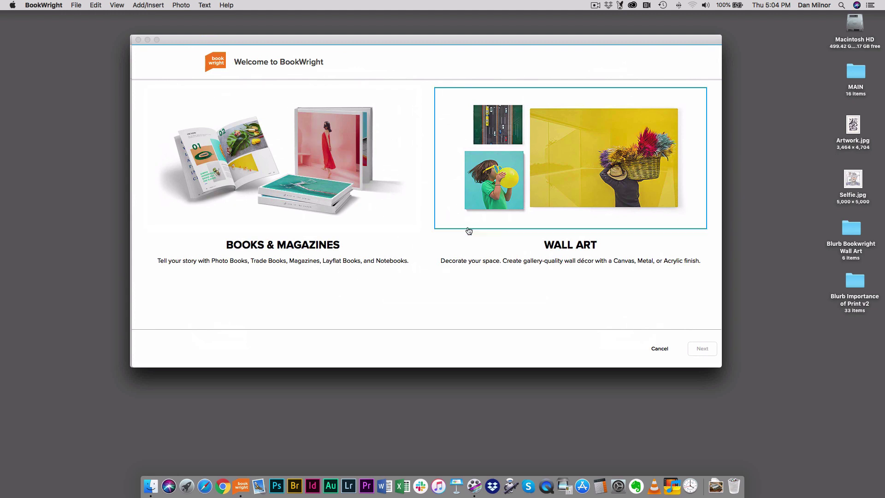
# Step: Choose Wall Art and browse the Acrylic, Metal and Canvas print options
pyautogui.click(571, 151)
pyautogui.click(701, 348)
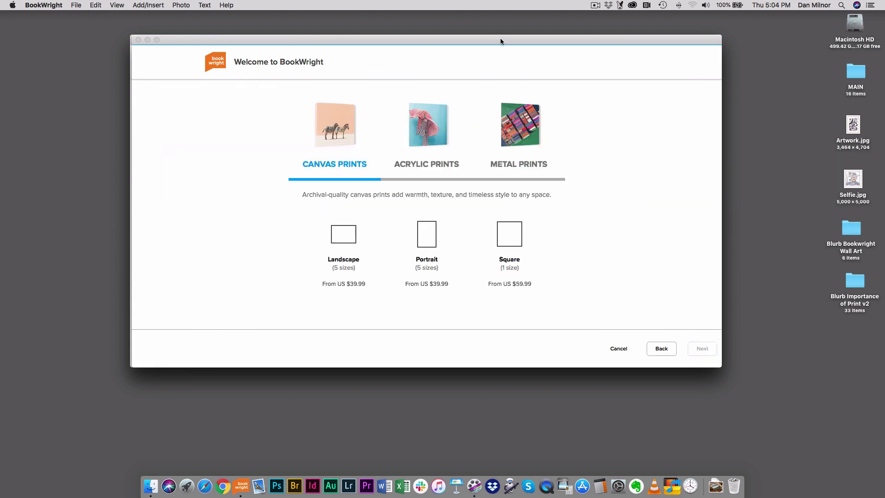
pyautogui.click(422, 127)
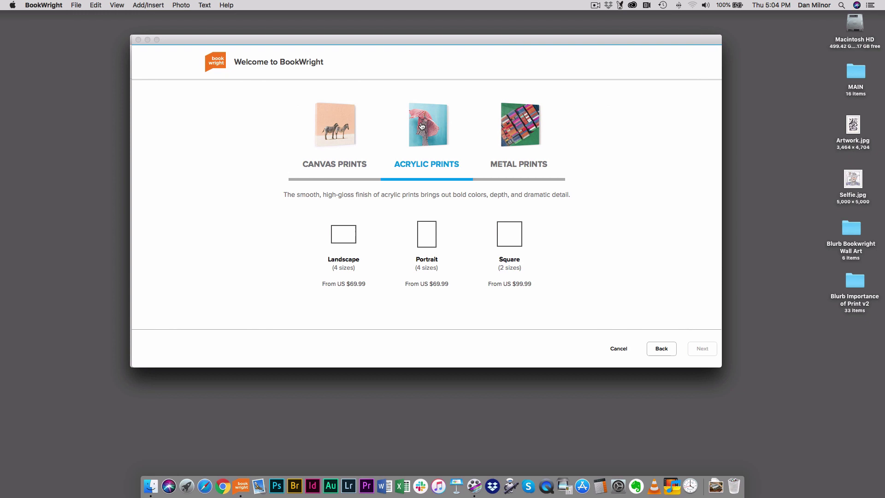
pyautogui.click(523, 127)
pyautogui.click(337, 129)
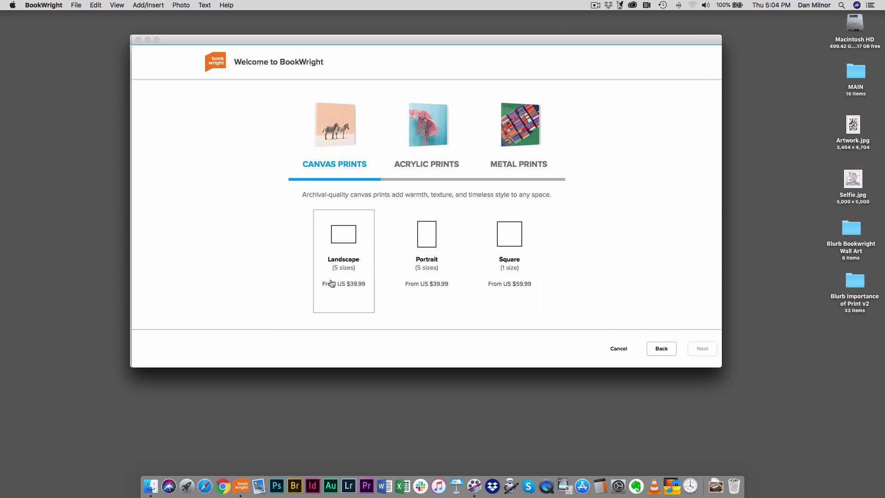
# Step: Compare acrylic and metal again, then select the square Metal Print format
pyautogui.click(421, 130)
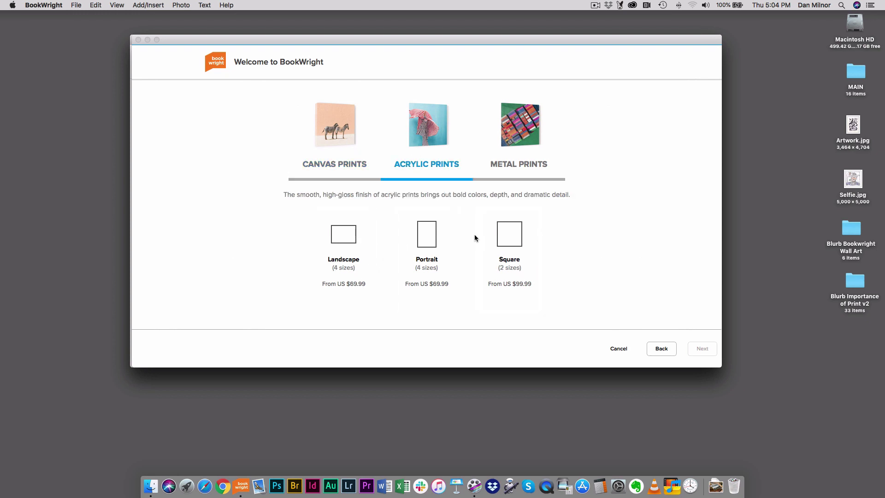
pyautogui.click(517, 127)
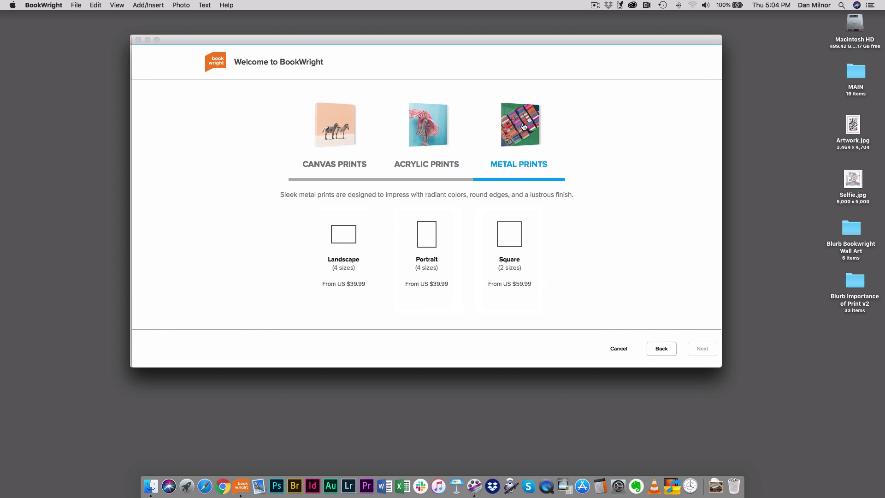
pyautogui.click(512, 235)
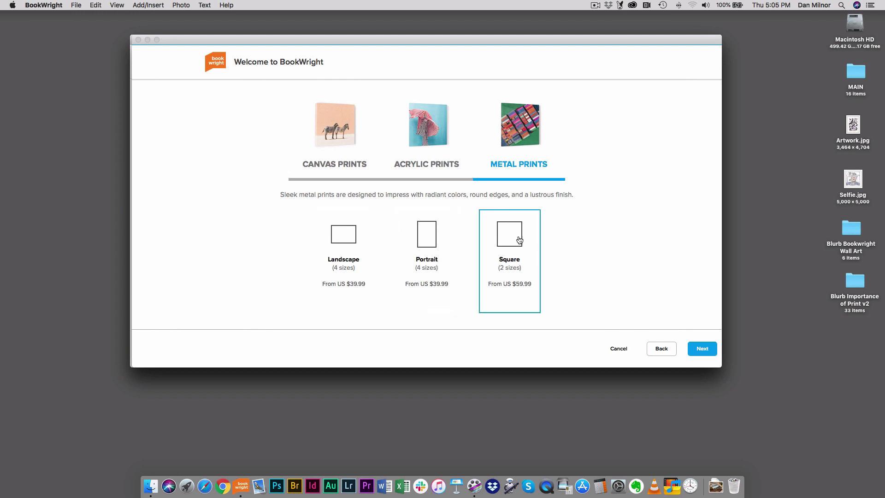
pyautogui.click(700, 348)
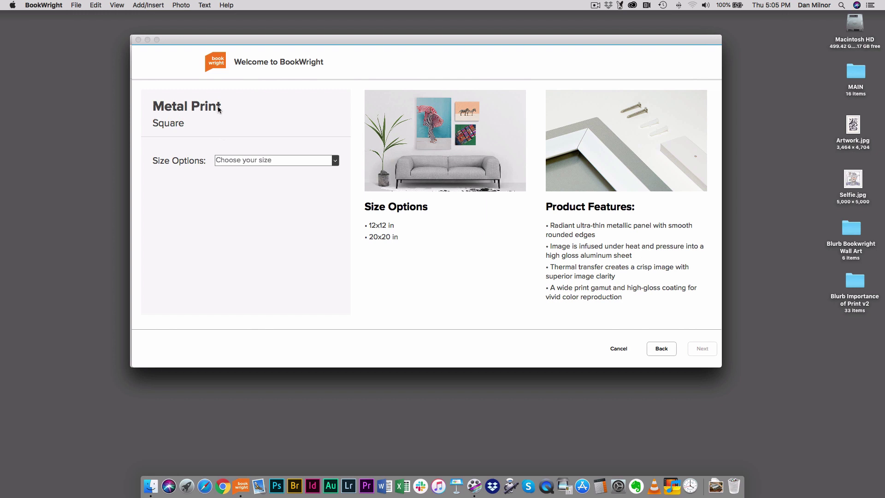
pyautogui.click(247, 161)
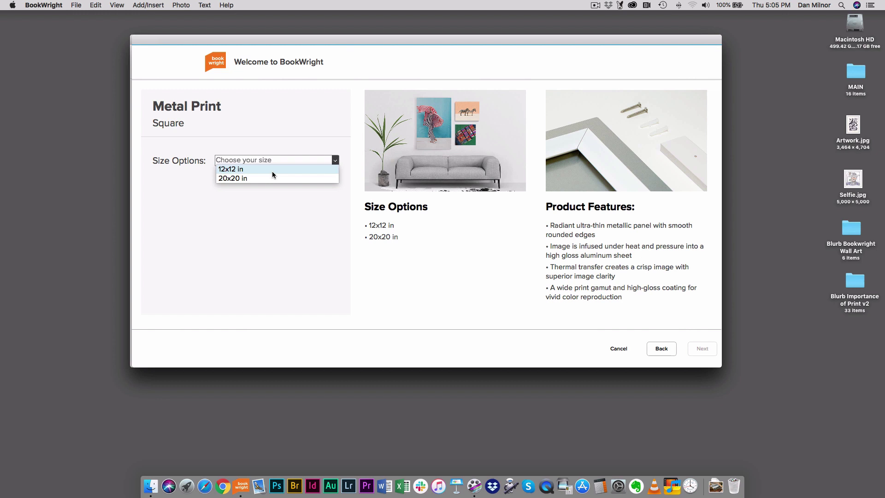
pyautogui.click(231, 170)
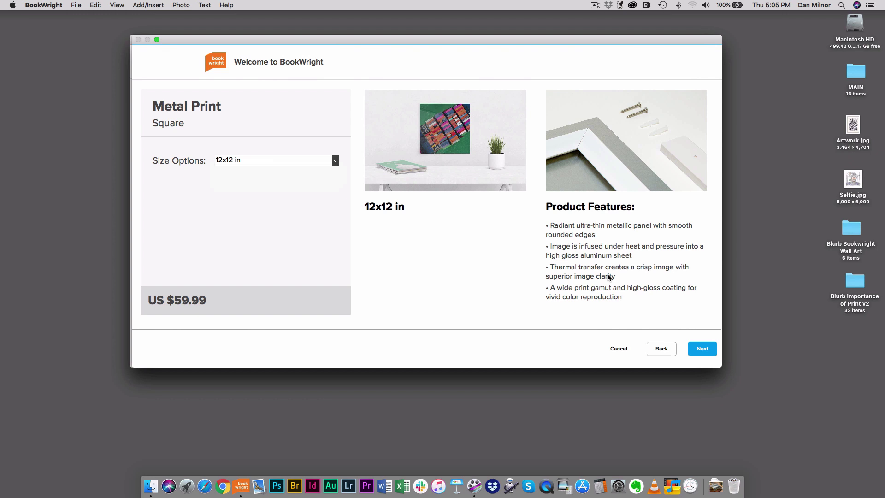
pyautogui.click(661, 350)
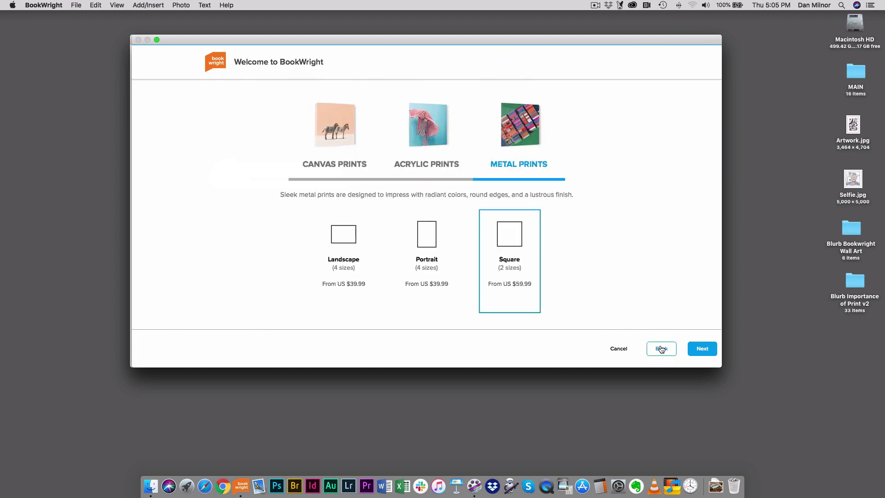
# Step: Check the 12x12 in square acrylic print price, then return to the print types
pyautogui.click(429, 124)
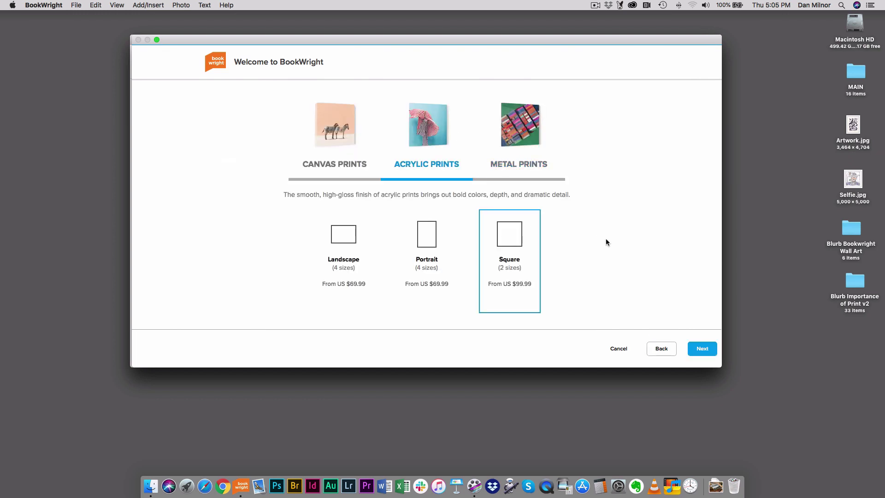
pyautogui.click(701, 349)
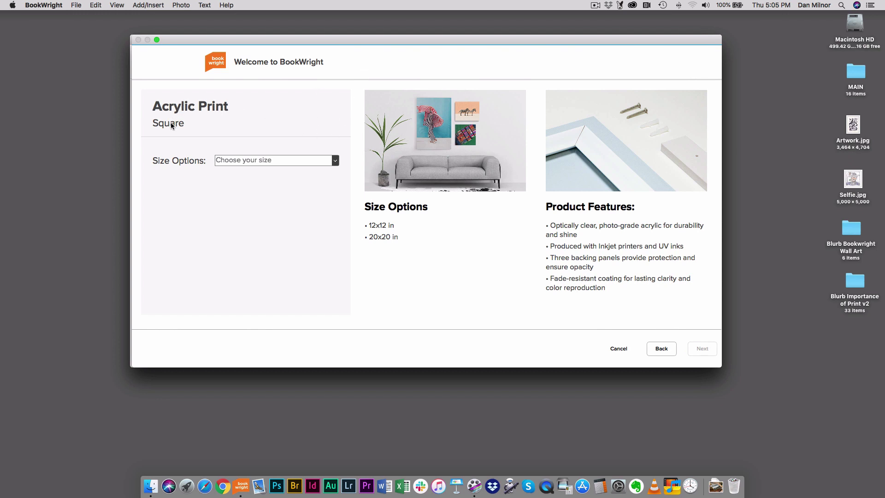
pyautogui.click(232, 159)
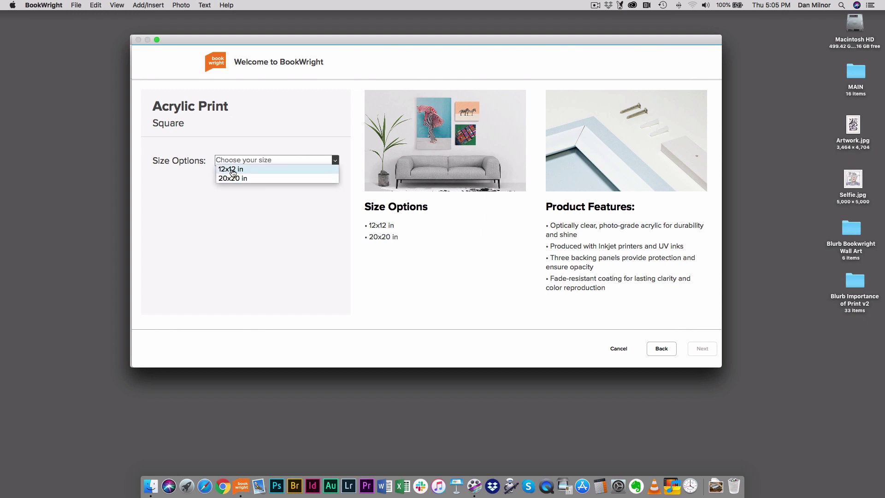
pyautogui.click(232, 173)
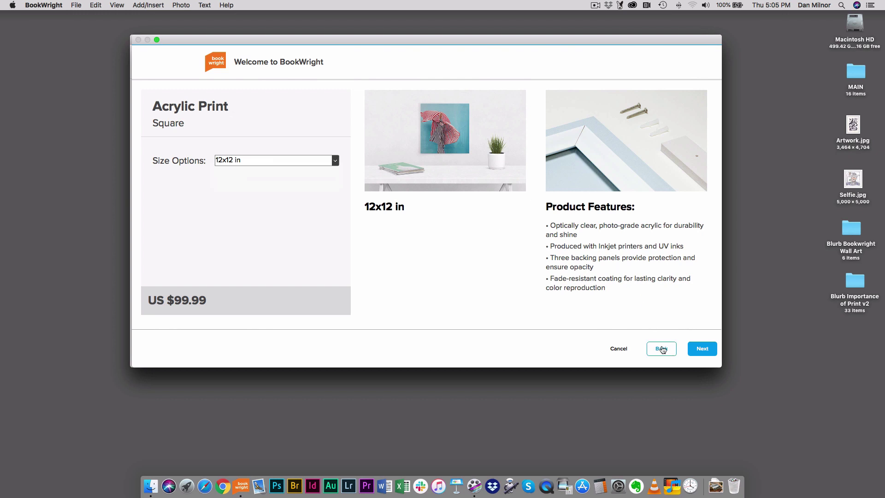
pyautogui.click(661, 349)
# Step: Choose an 8x10 in portrait canvas print priced at US $39.99
pyautogui.click(352, 143)
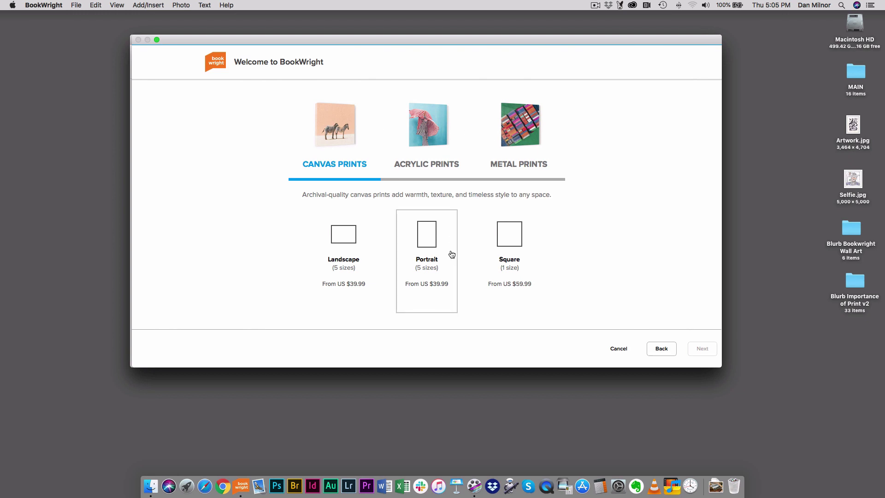
pyautogui.click(426, 235)
pyautogui.click(703, 349)
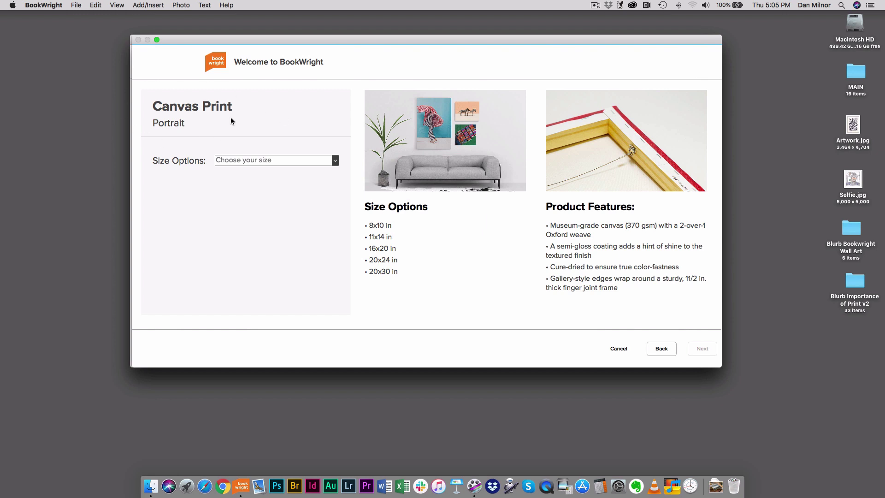
pyautogui.click(239, 161)
pyautogui.click(239, 170)
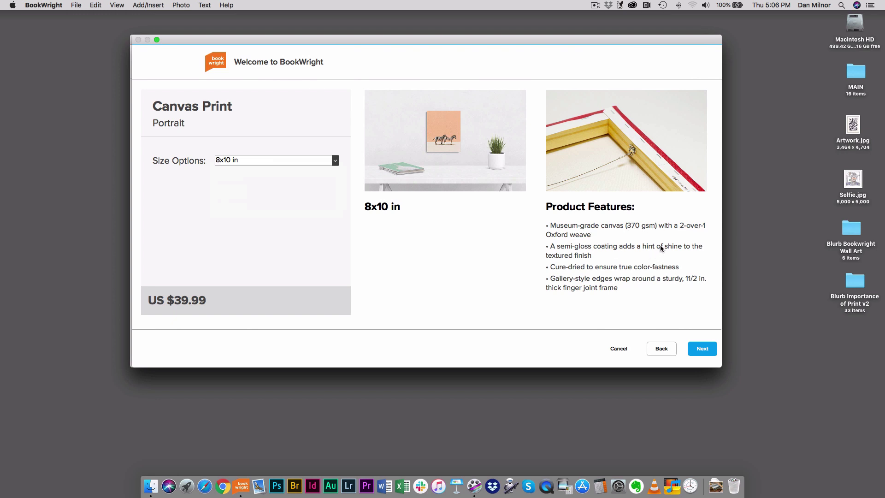
# Step: Name the project TEST, save it to the Desktop, and create it
pyautogui.click(701, 349)
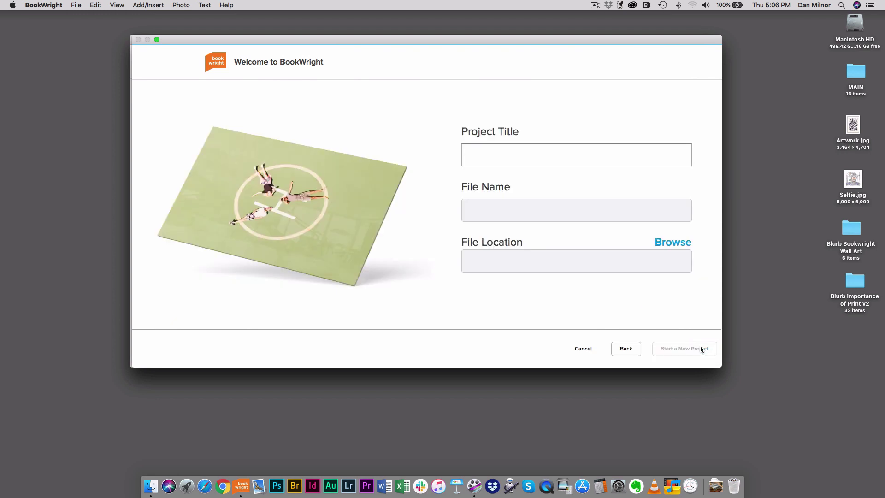
pyautogui.write('TEST')
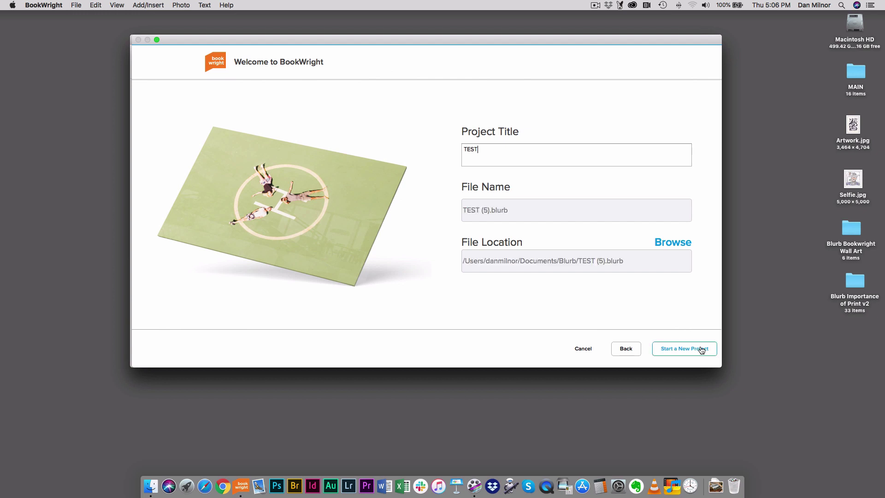
pyautogui.click(667, 244)
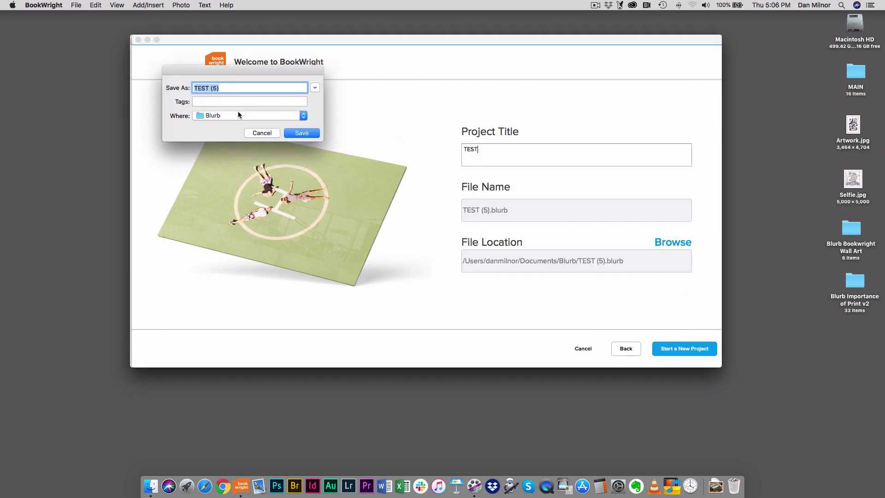
pyautogui.click(238, 115)
pyautogui.click(239, 218)
pyautogui.click(302, 134)
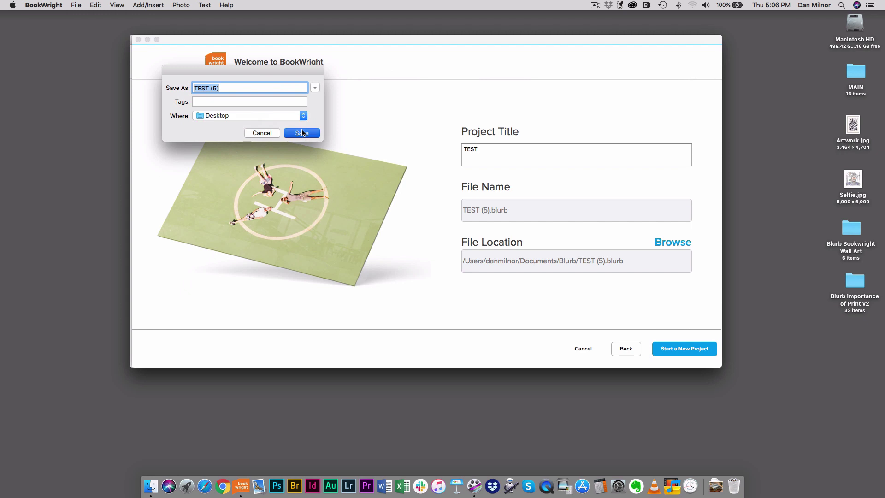
pyautogui.click(673, 347)
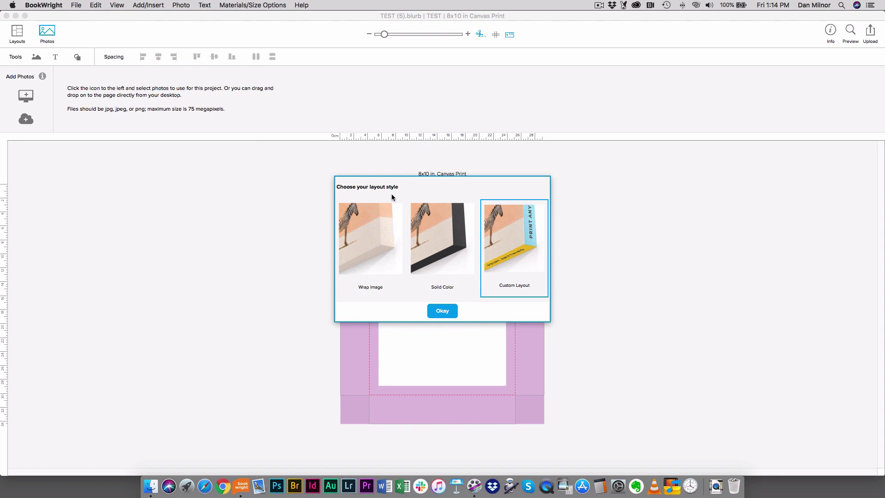
# Step: Compare Wrap Image, Solid Color and Custom Layout, then confirm Custom Layout
pyautogui.click(369, 244)
pyautogui.click(449, 236)
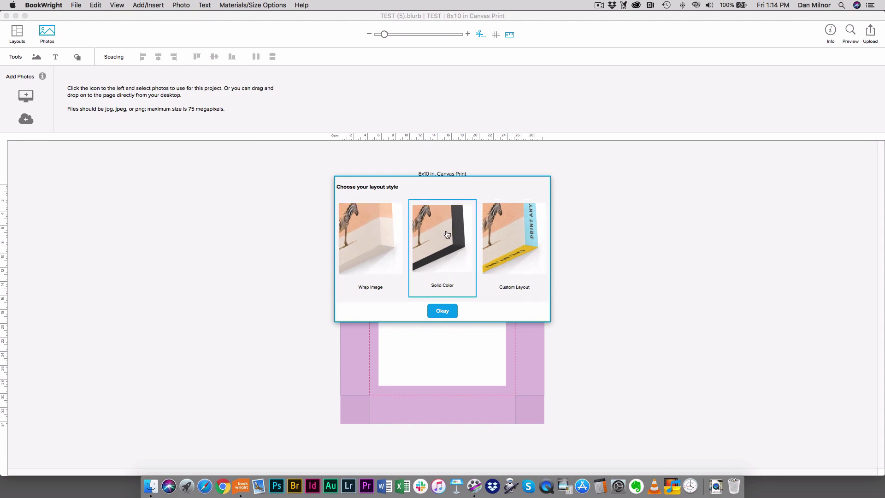
pyautogui.click(511, 234)
pyautogui.click(370, 241)
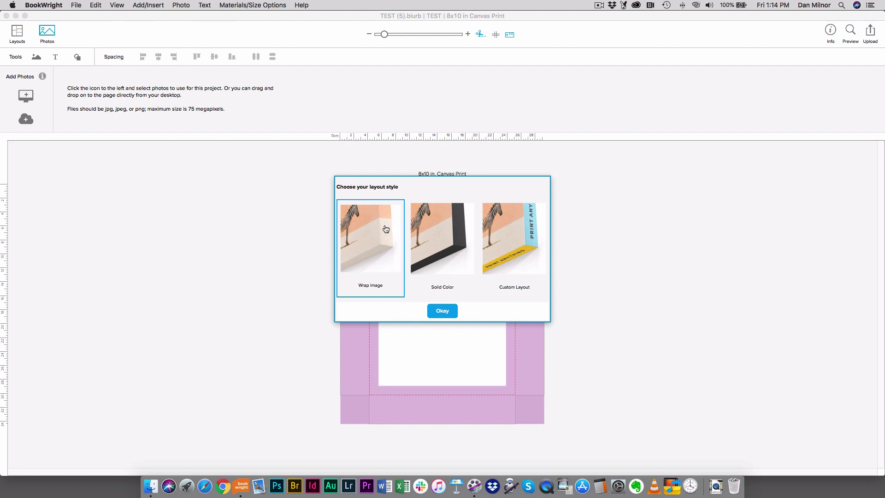
pyautogui.click(444, 239)
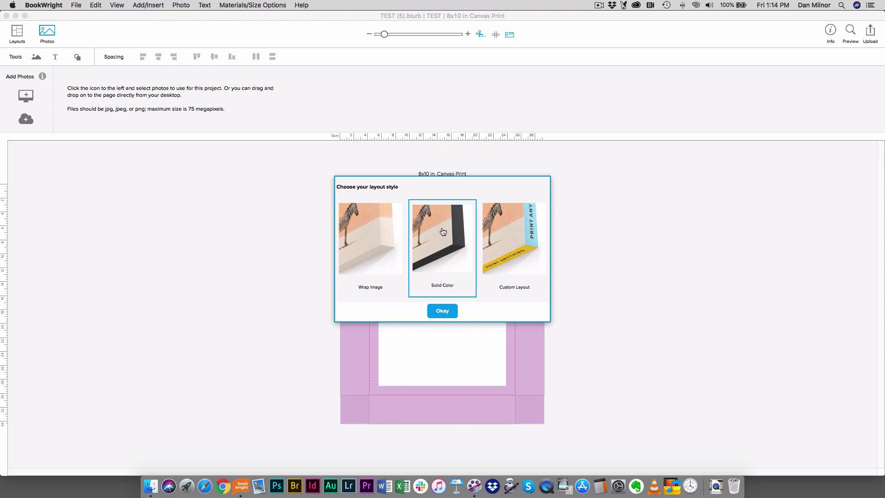
pyautogui.click(514, 236)
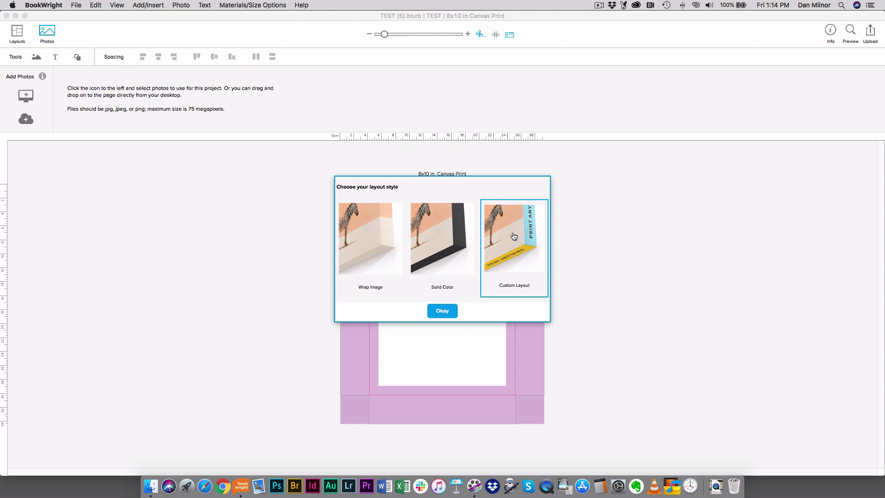
pyautogui.click(455, 311)
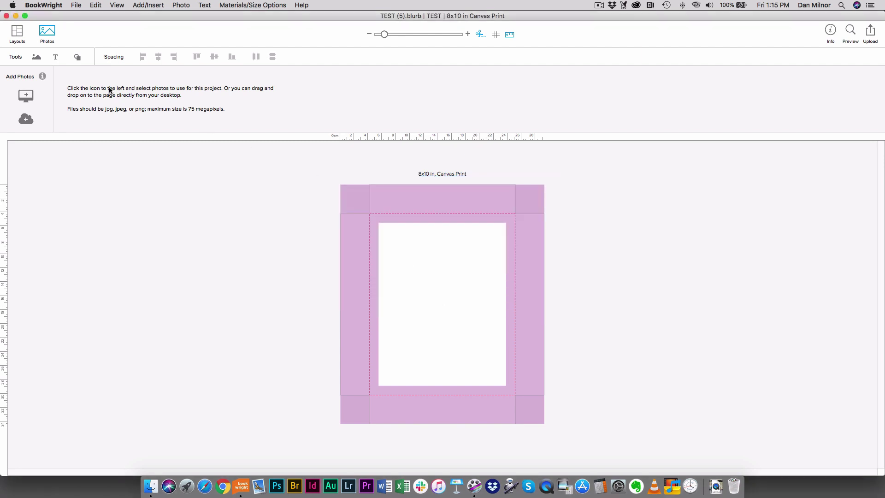
# Step: Import Selfie.jpg from the Desktop into the project
pyautogui.click(25, 95)
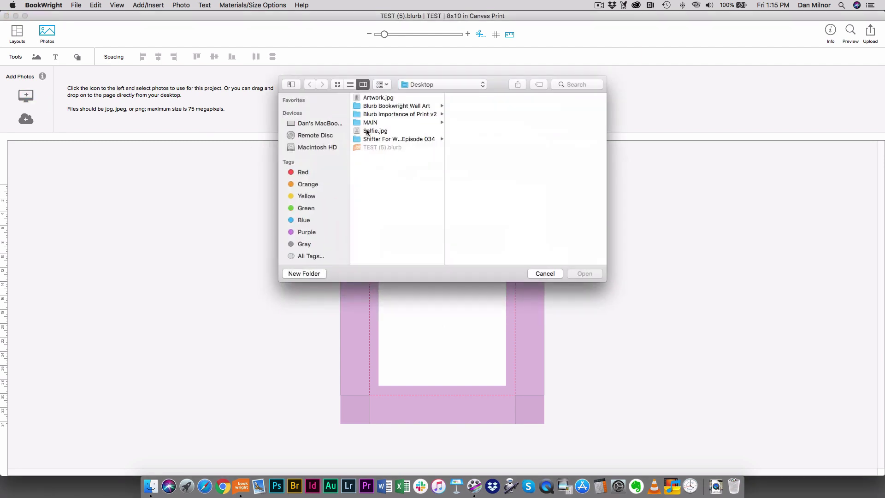
pyautogui.click(367, 132)
pyautogui.click(584, 273)
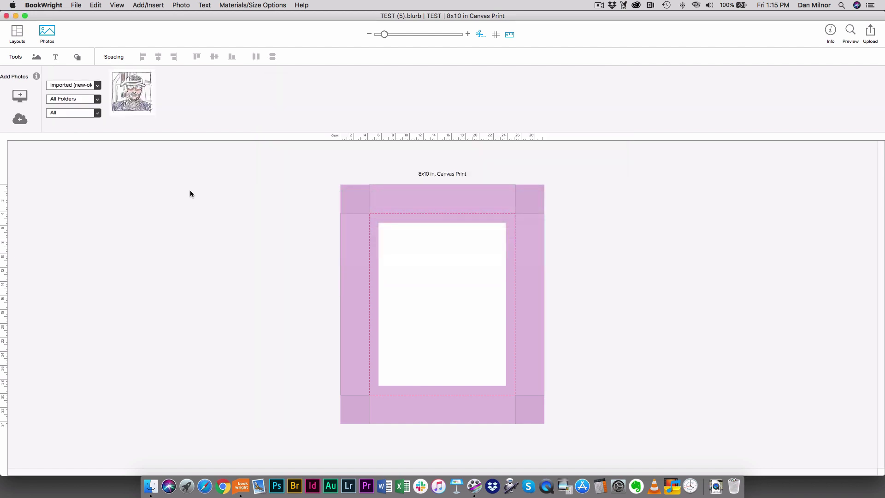
# Step: Place the selfie on the canvas, shrink and centre it, and preview
pyautogui.moveTo(138, 92); pyautogui.dragTo(443, 303)
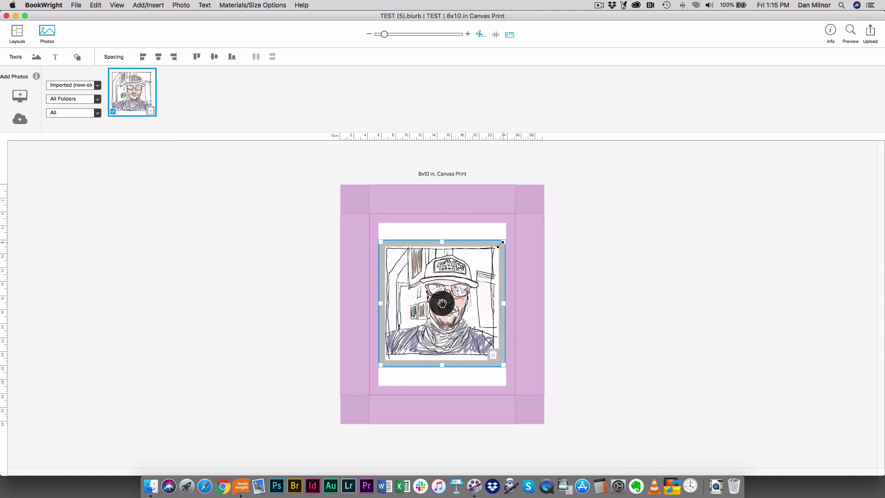
pyautogui.moveTo(500, 244); pyautogui.dragTo(494, 253)
pyautogui.moveTo(459, 279); pyautogui.dragTo(461, 273)
pyautogui.click(851, 32)
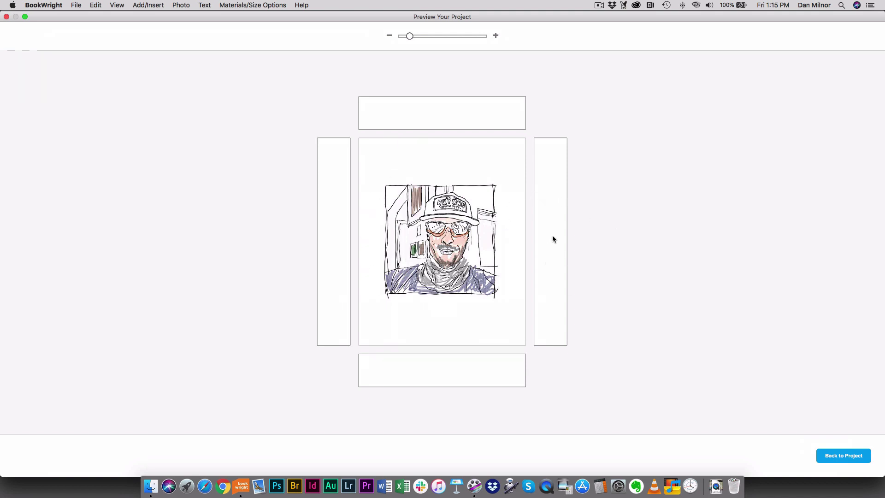
pyautogui.click(843, 458)
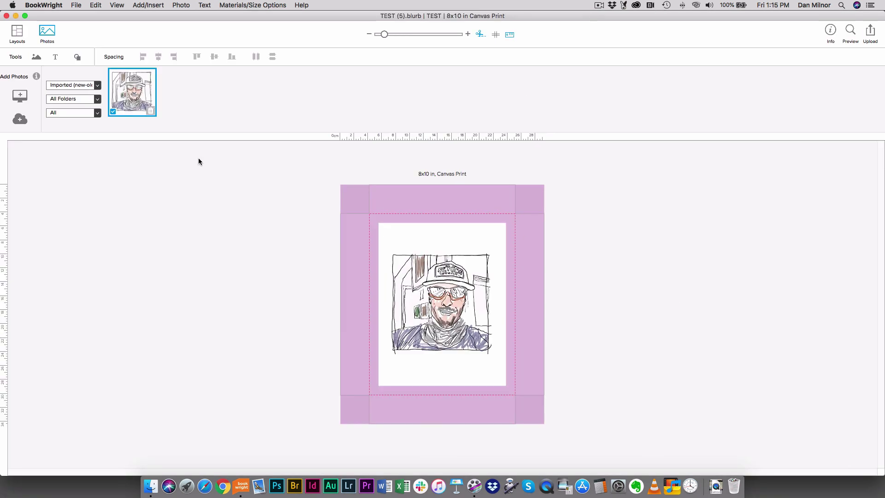
# Step: Draw a rectangle across the canvas's top edge band
pyautogui.click(79, 59)
pyautogui.click(92, 86)
pyautogui.moveTo(371, 187); pyautogui.dragTo(513, 211)
# Step: Fill the top rectangle blue and preview the canvas
pyautogui.doubleClick(476, 200)
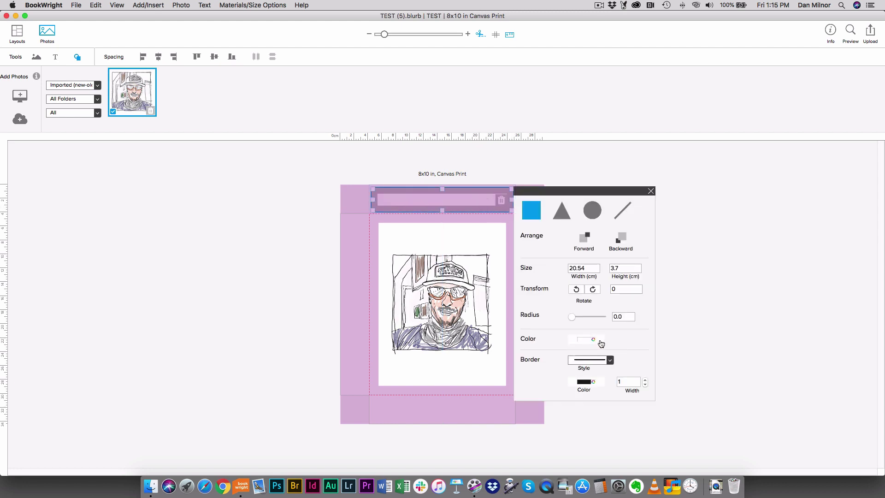
pyautogui.click(592, 340)
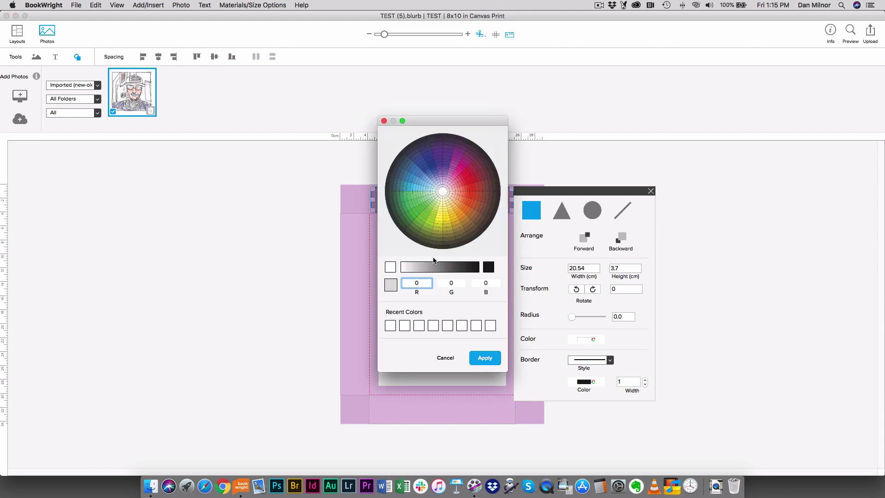
pyautogui.click(412, 184)
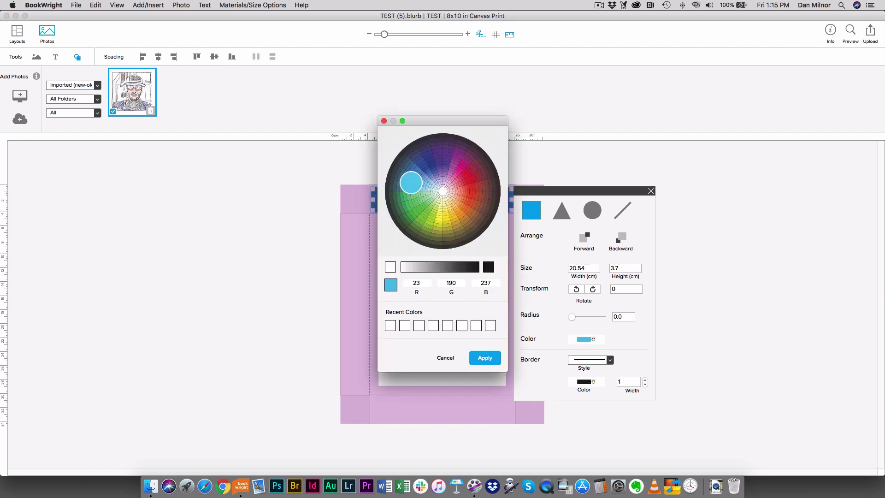
pyautogui.click(484, 358)
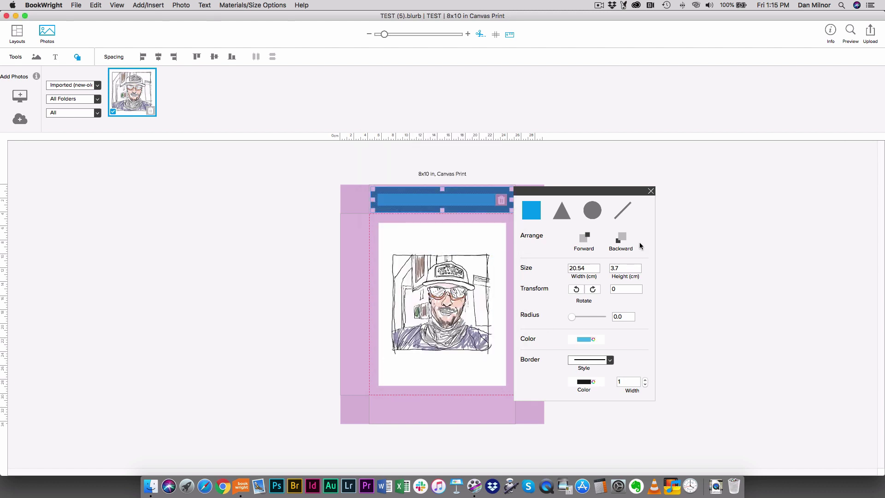
pyautogui.click(651, 190)
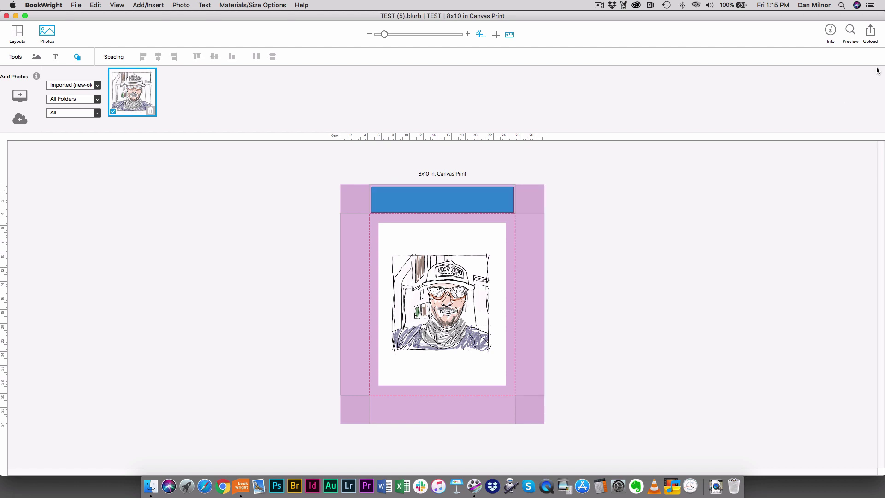
pyautogui.click(850, 31)
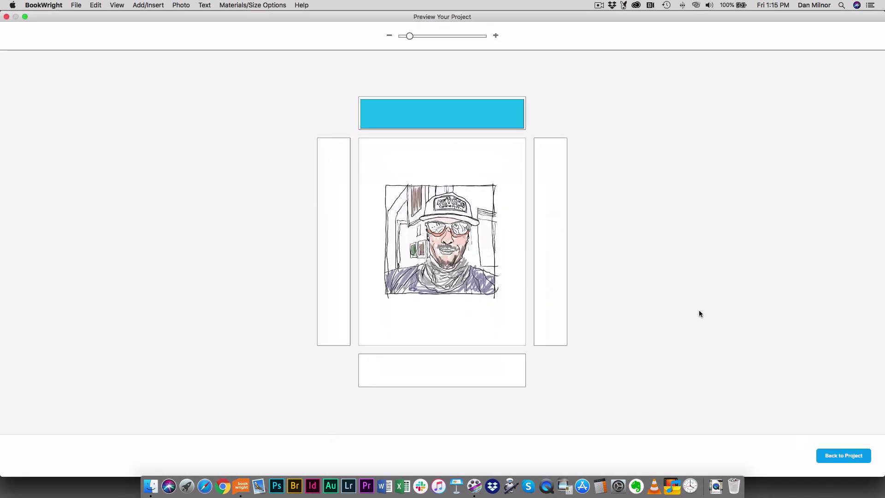
# Step: Draw a rectangle across the canvas's bottom edge band
pyautogui.click(849, 456)
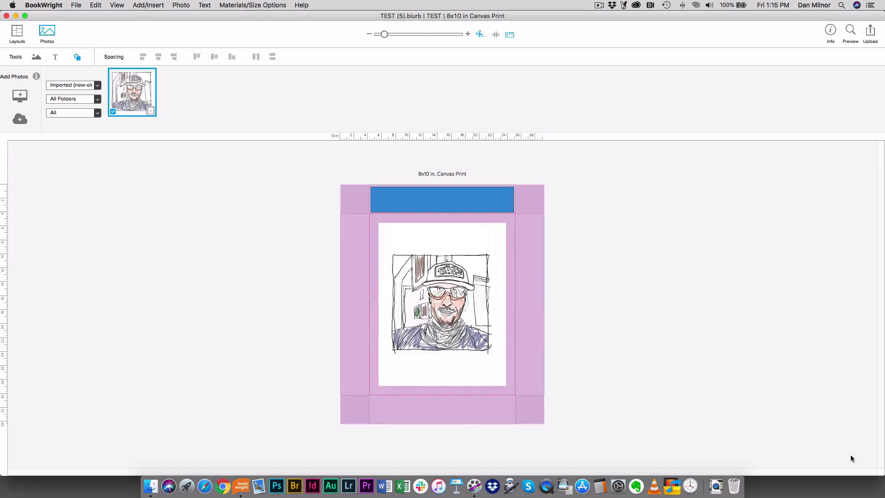
pyautogui.click(77, 56)
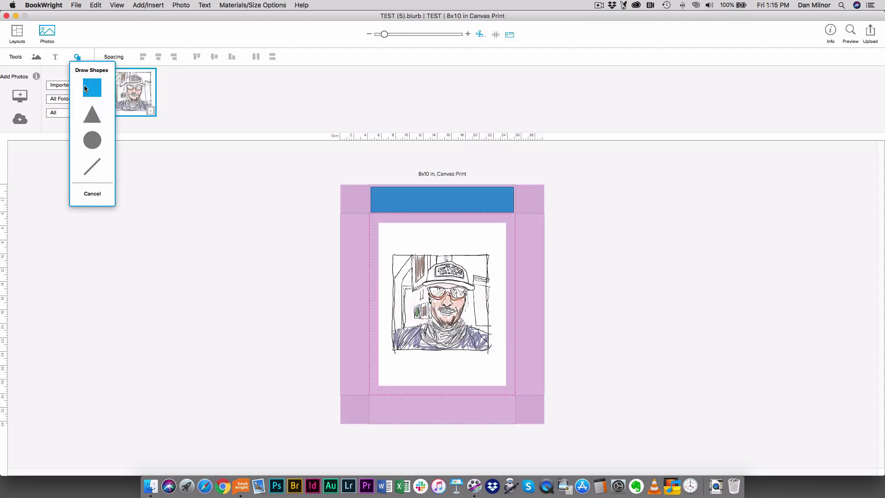
pyautogui.click(89, 87)
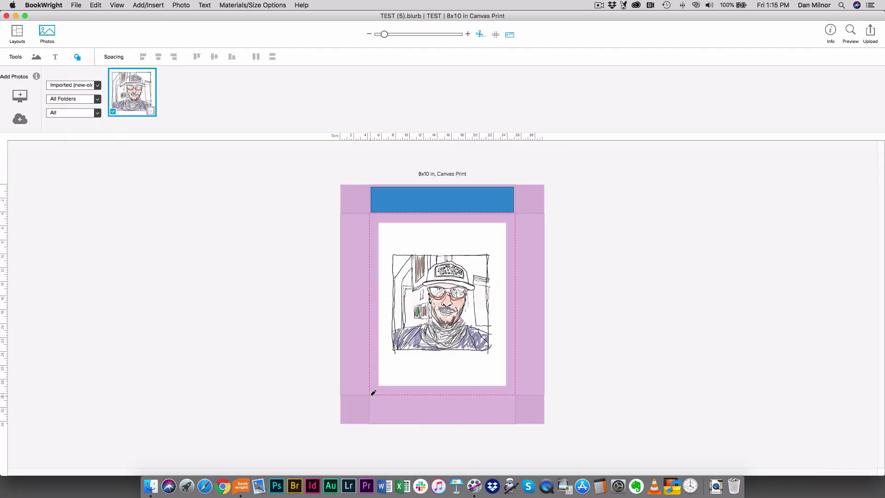
pyautogui.moveTo(371, 396); pyautogui.dragTo(513, 422)
# Step: Fill the bottom rectangle yellow (RGB 255, 231, 26) and preview the canvas
pyautogui.doubleClick(452, 411)
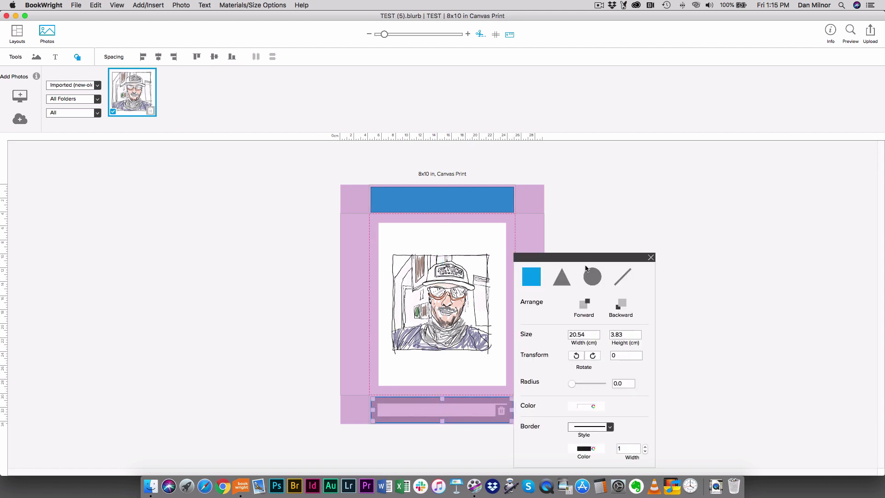
pyautogui.click(584, 407)
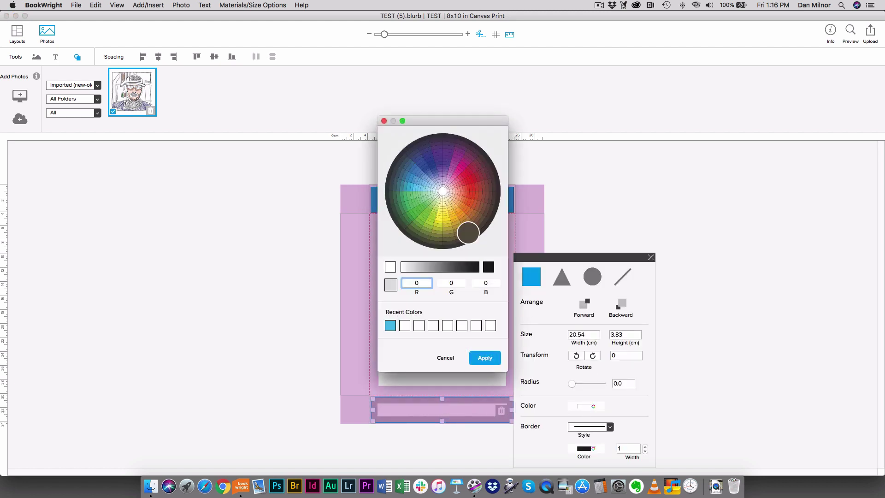
pyautogui.click(442, 217)
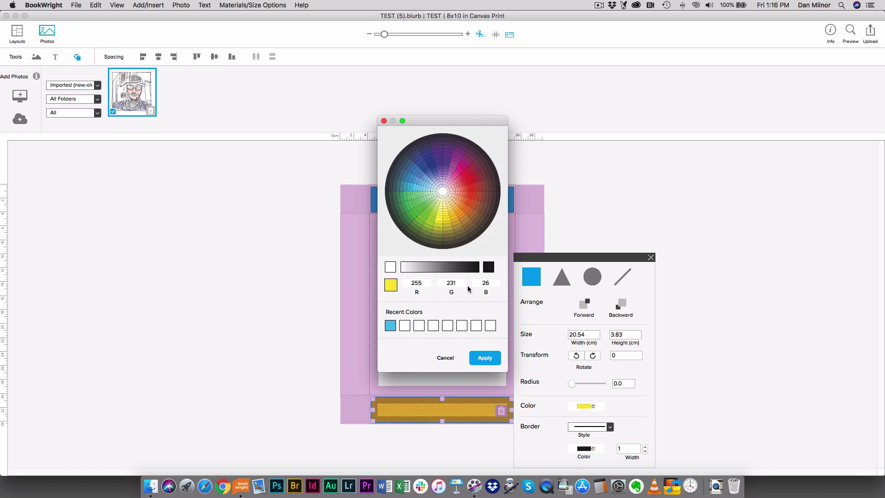
pyautogui.click(481, 359)
pyautogui.click(650, 258)
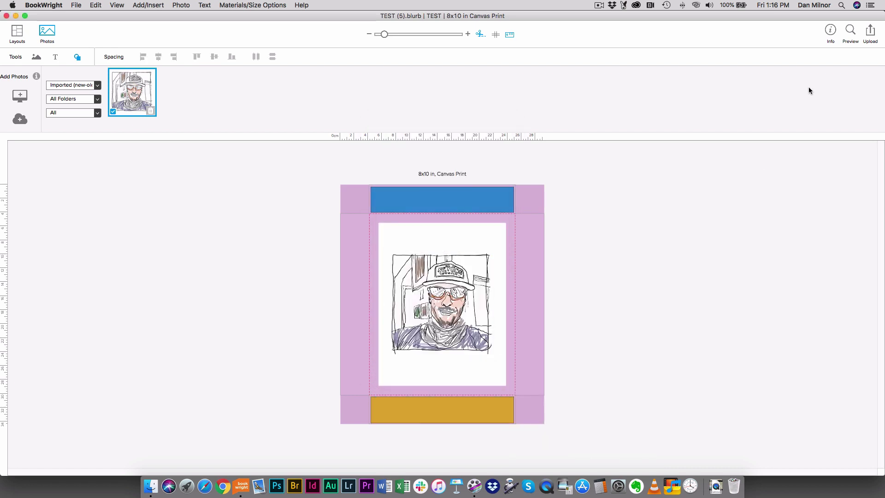
pyautogui.click(849, 32)
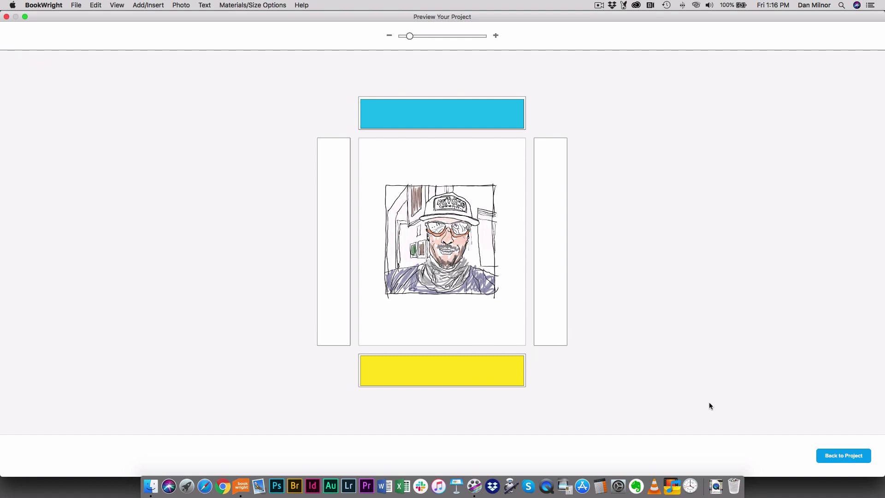
# Step: Add a text box on the yellow band with a caption naming the pictured person
pyautogui.click(845, 458)
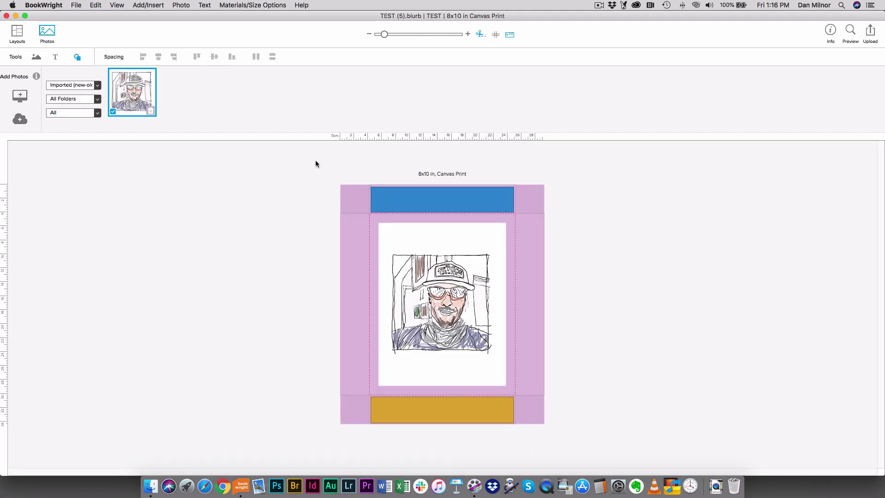
pyautogui.click(55, 57)
pyautogui.moveTo(373, 397); pyautogui.dragTo(516, 421)
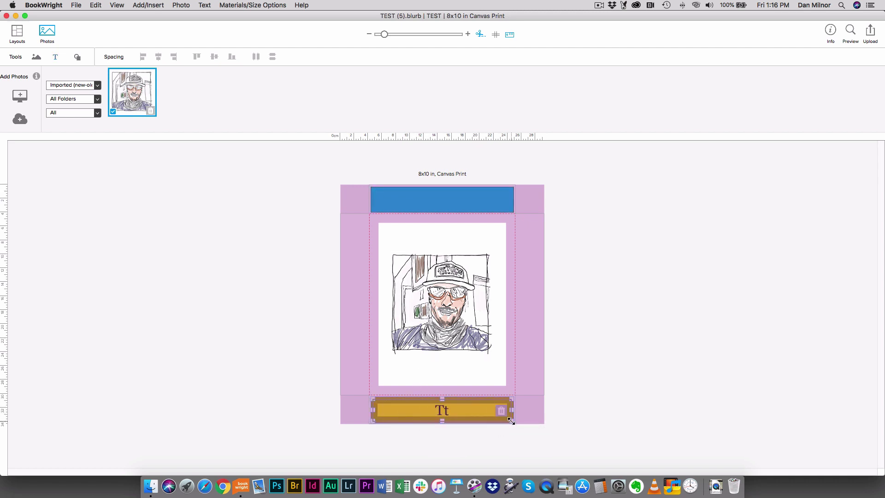
pyautogui.doubleClick(464, 409)
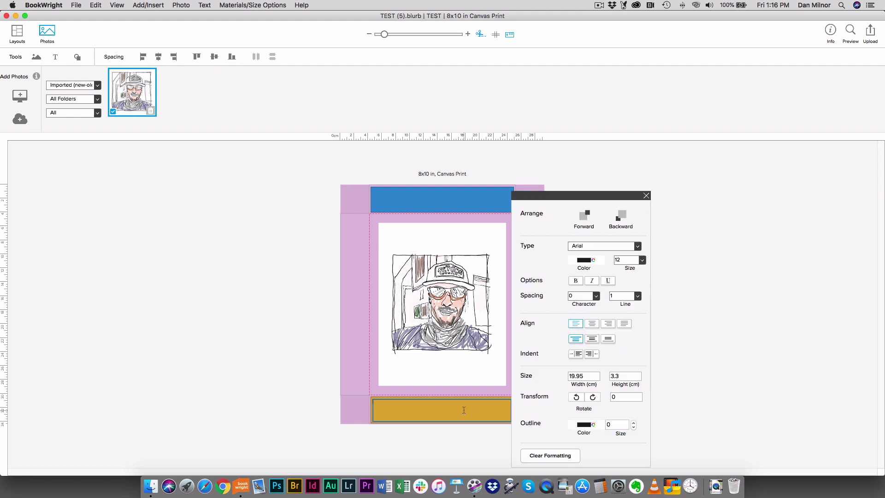
pyautogui.write('TH')
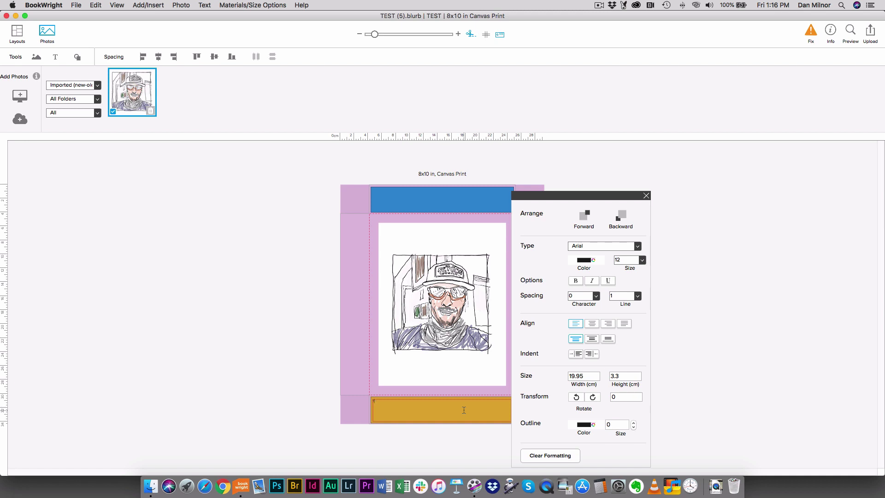
pyautogui.write('is is Dan')
# Step: Set the caption to 48 pt and fit the text box around it
pyautogui.click(642, 260)
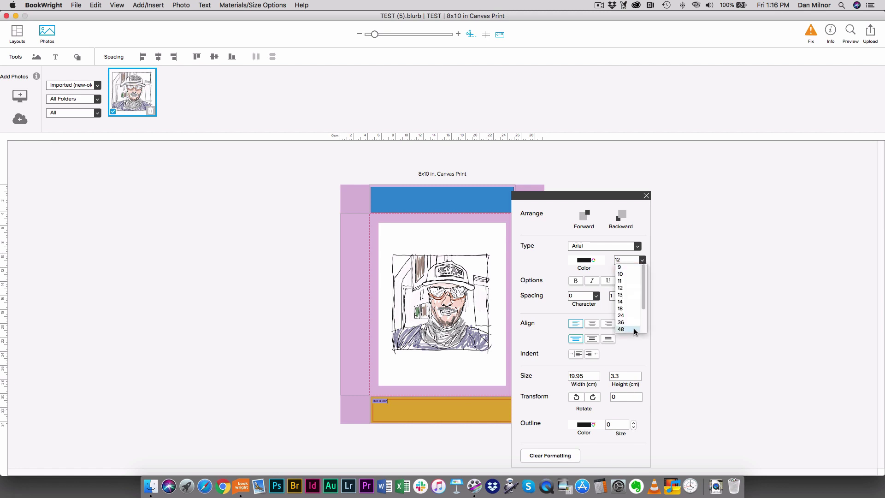
pyautogui.click(619, 334)
pyautogui.click(493, 411)
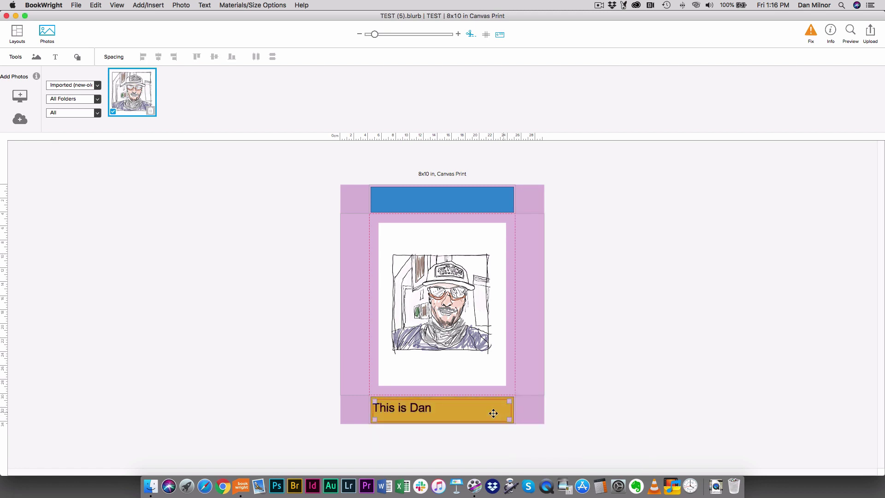
pyautogui.moveTo(507, 420); pyautogui.dragTo(450, 410)
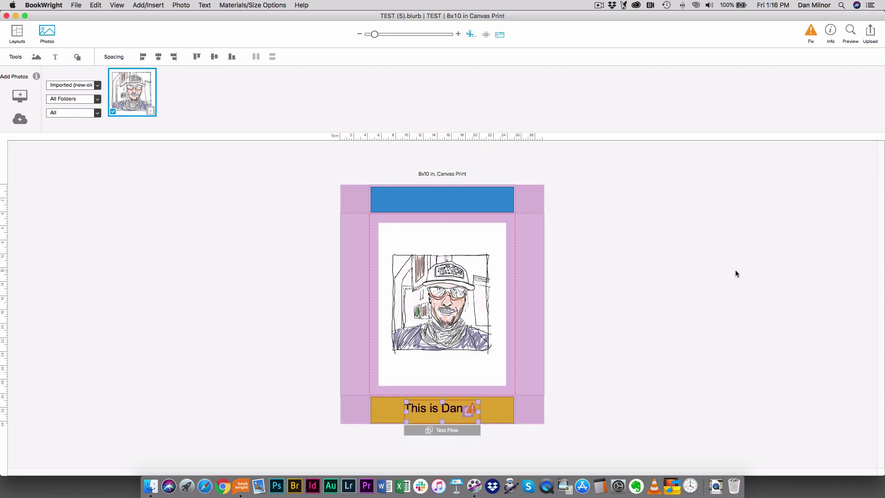
pyautogui.click(851, 32)
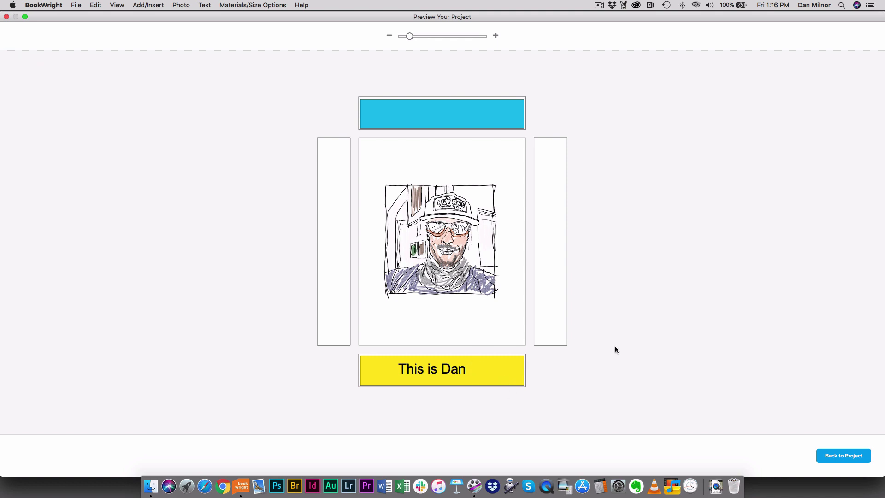
pyautogui.click(843, 455)
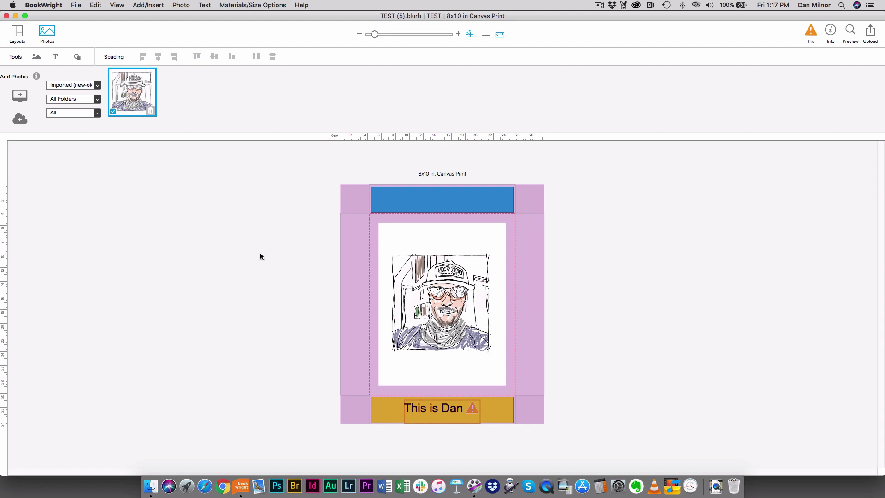